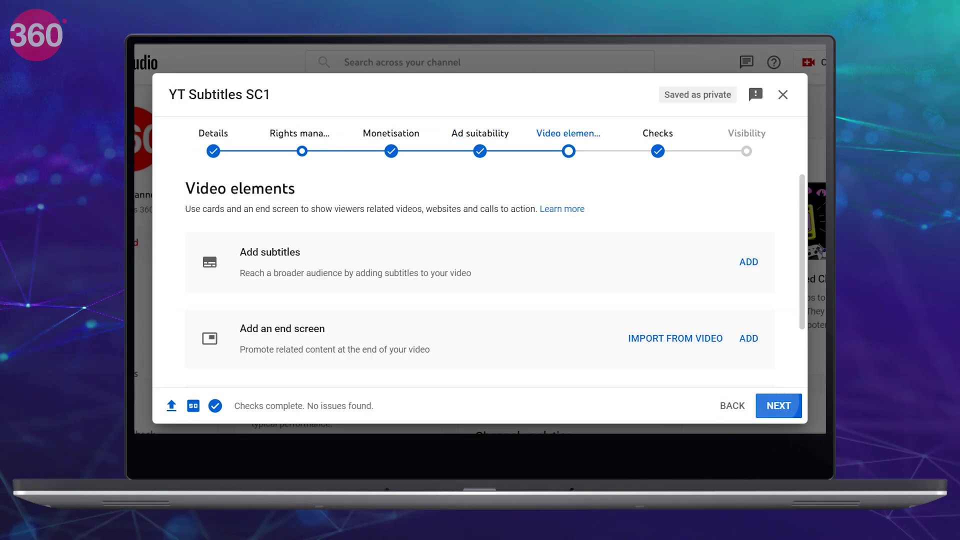
# Add English subtitles by uploading a transcript file without timing, then pick the .txt file.
pyautogui.click(749, 262)
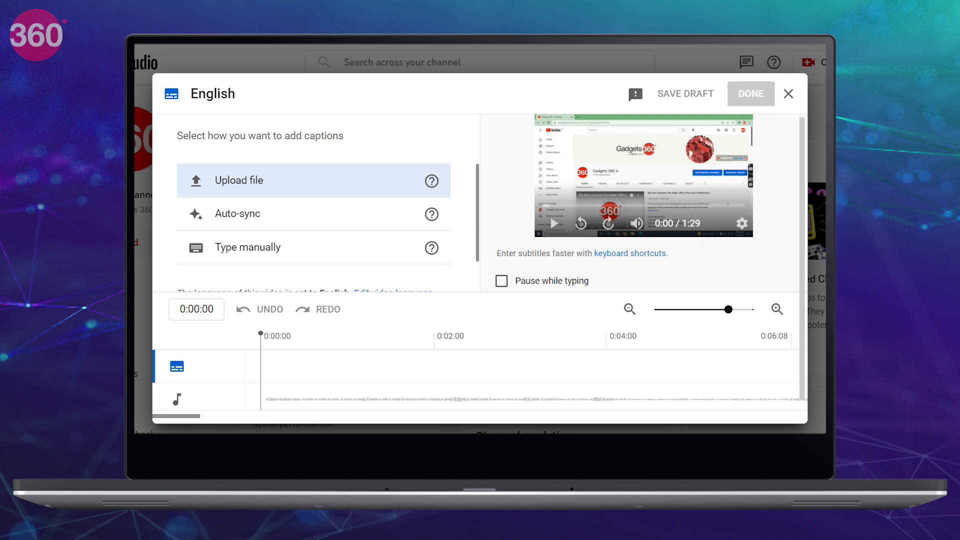
pyautogui.click(239, 180)
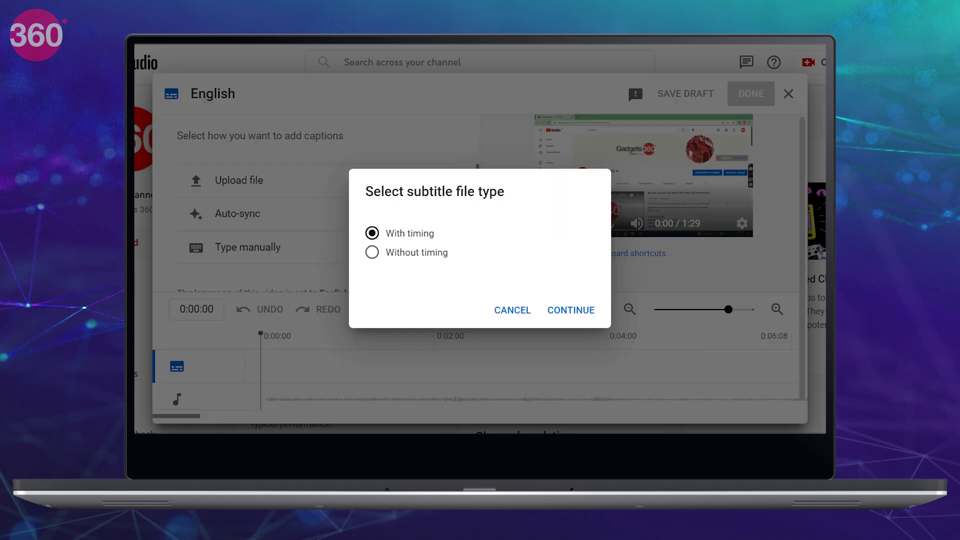
pyautogui.click(372, 252)
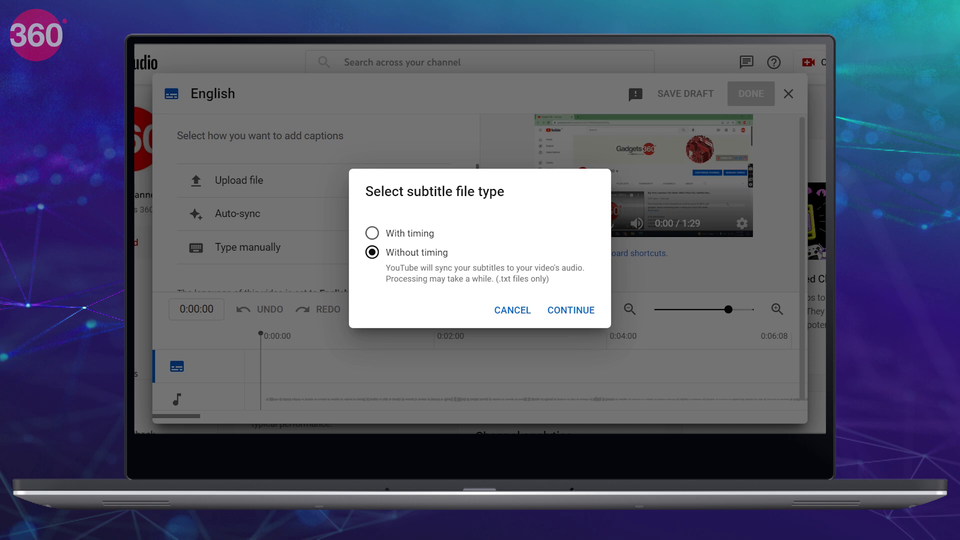
pyautogui.click(571, 310)
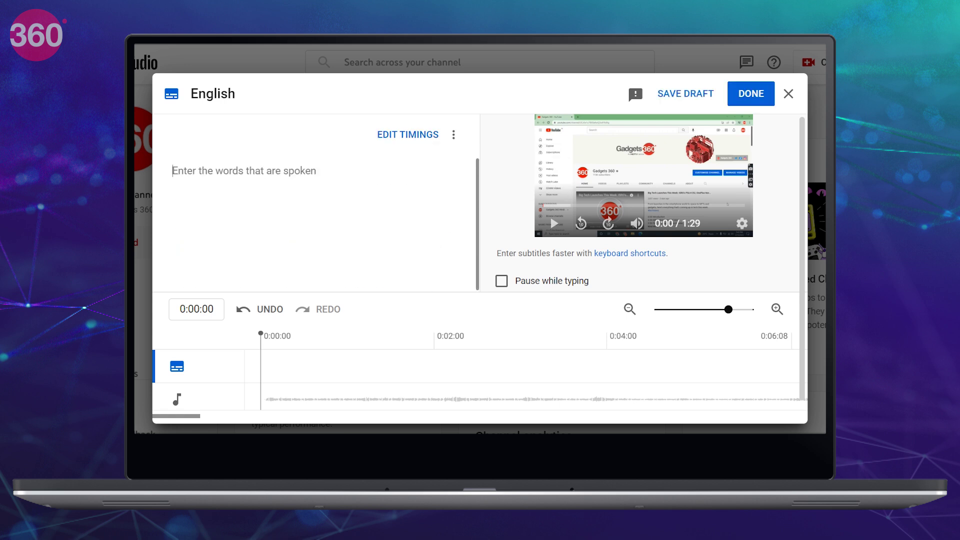
# Enter the caption ending 'subtitles that I am adding manually.' and a second caption 'It this way.'.
pyautogui.write('These are youtube subtitles without timing so you can simply upload it and YouTube will automatically sync them.')
pyautogui.write('Hi, these are YouTube')
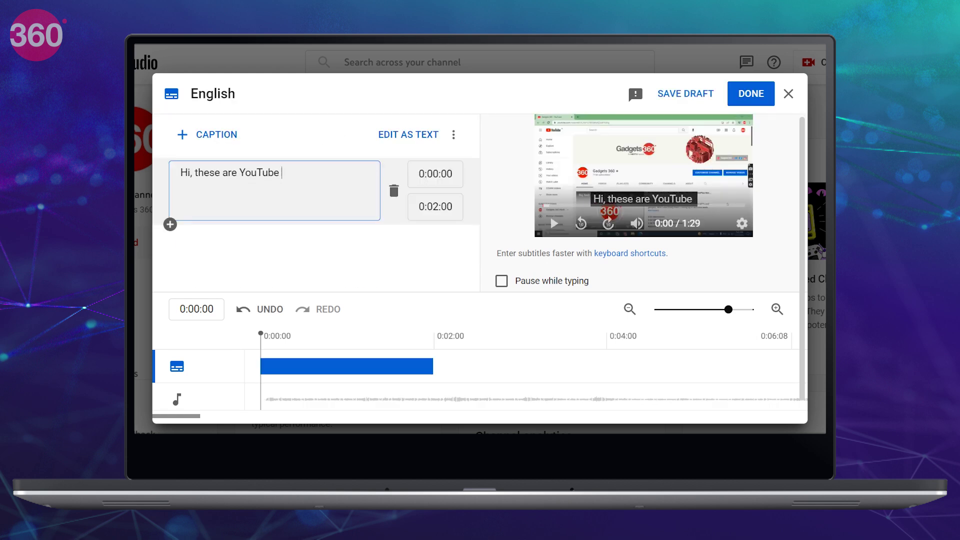
pyautogui.write('subtitles that I am adding manually')
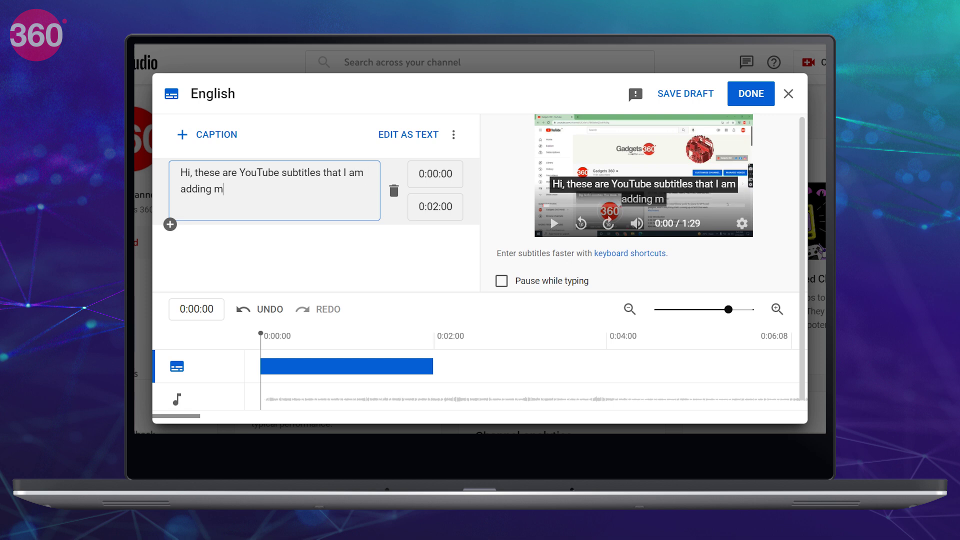
pyautogui.write('.')
pyautogui.press('Return')
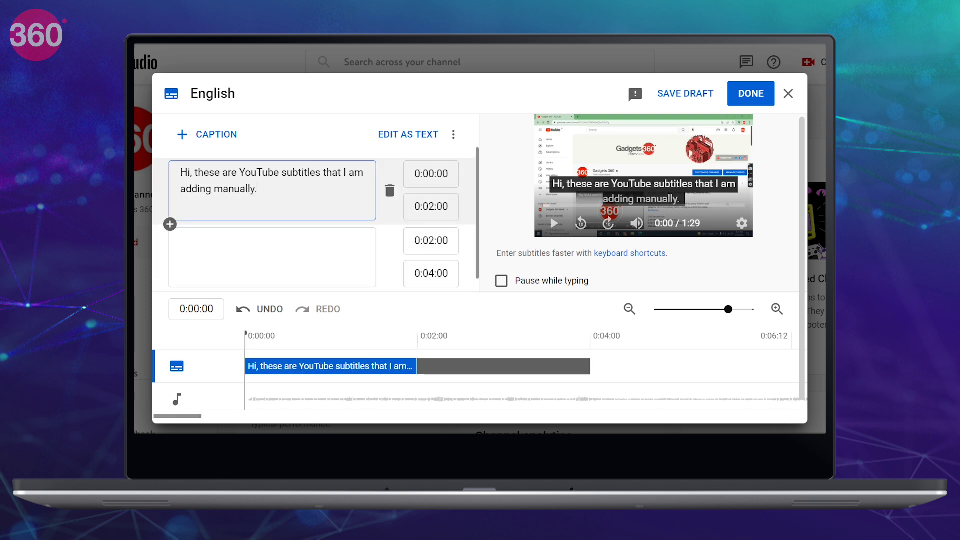
pyautogui.write('It ')
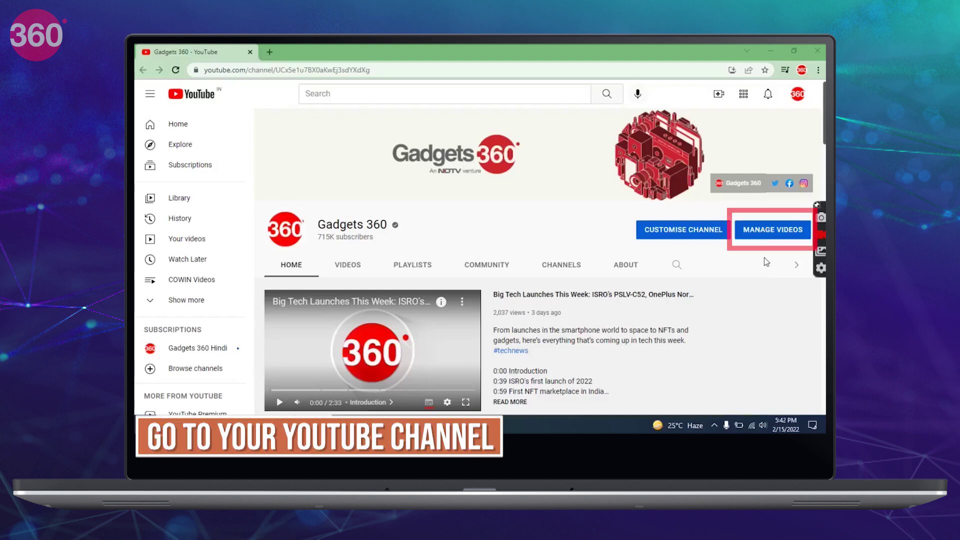
# Open the English subtitles of the unlisted 7 Feb Oppo Reno 7 Pro draft video.
pyautogui.click(765, 231)
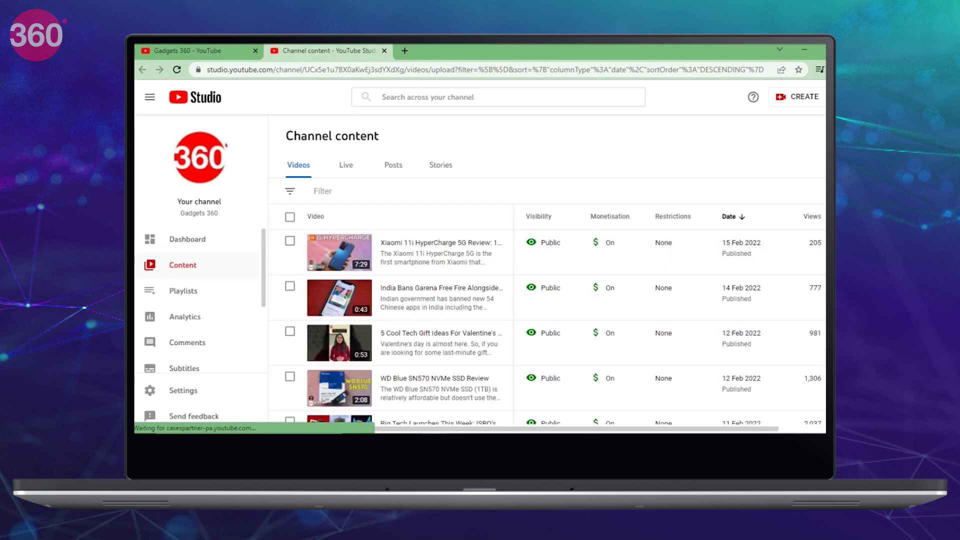
pyautogui.scroll(-4, 517, 268)
pyautogui.scroll(-5, 450, 255)
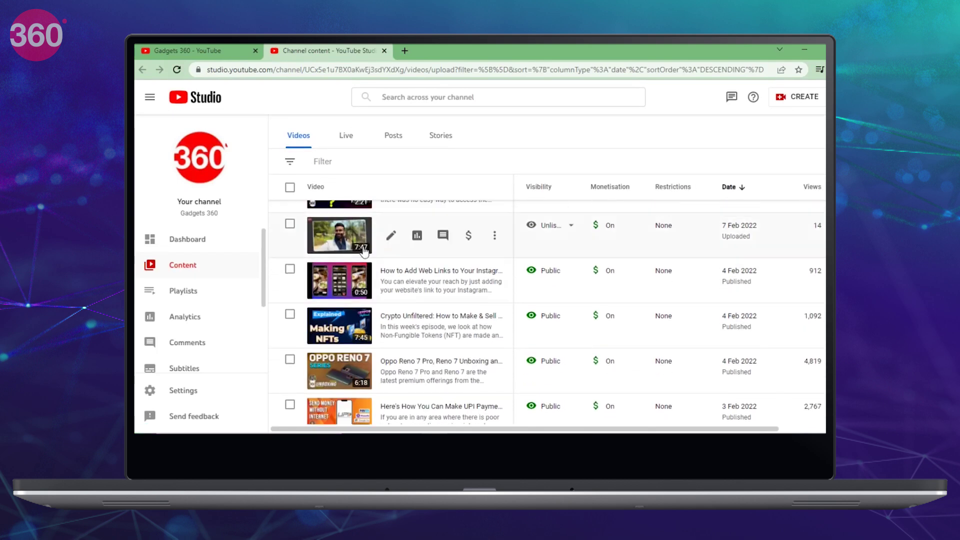
pyautogui.click(391, 237)
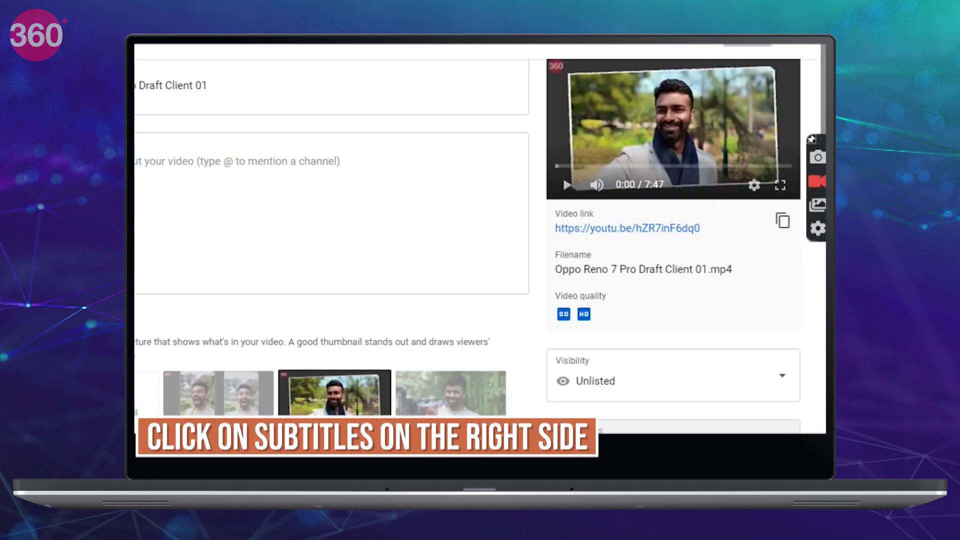
pyautogui.scroll(-5, 792, 274)
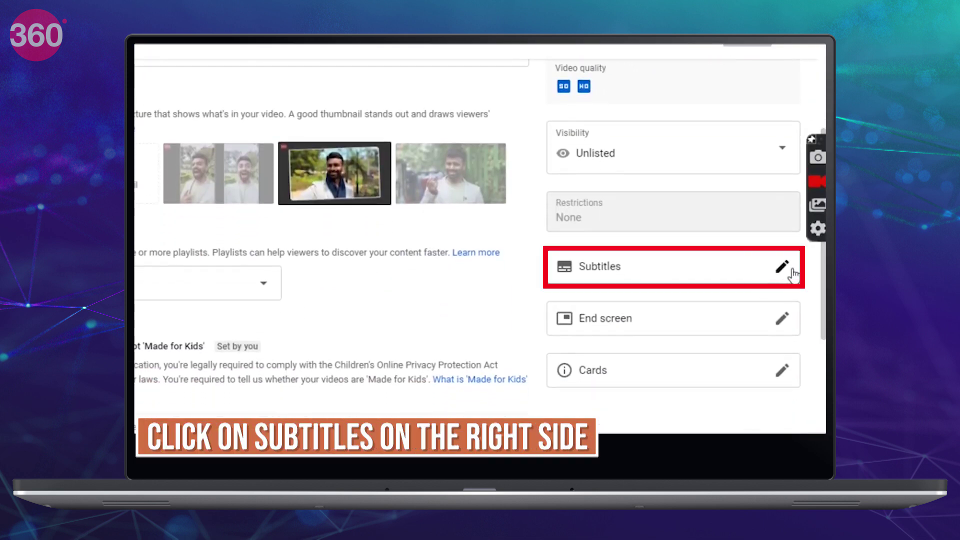
pyautogui.click(792, 273)
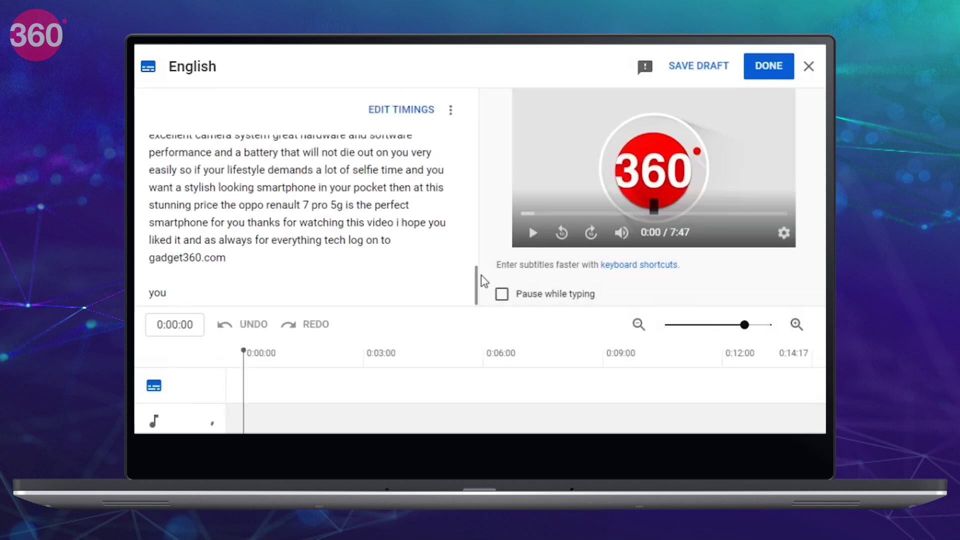
# Wipe the auto-generated English transcript using Clear text from the editor's options menu.
pyautogui.moveTo(481, 280); pyautogui.dragTo(483, 146)
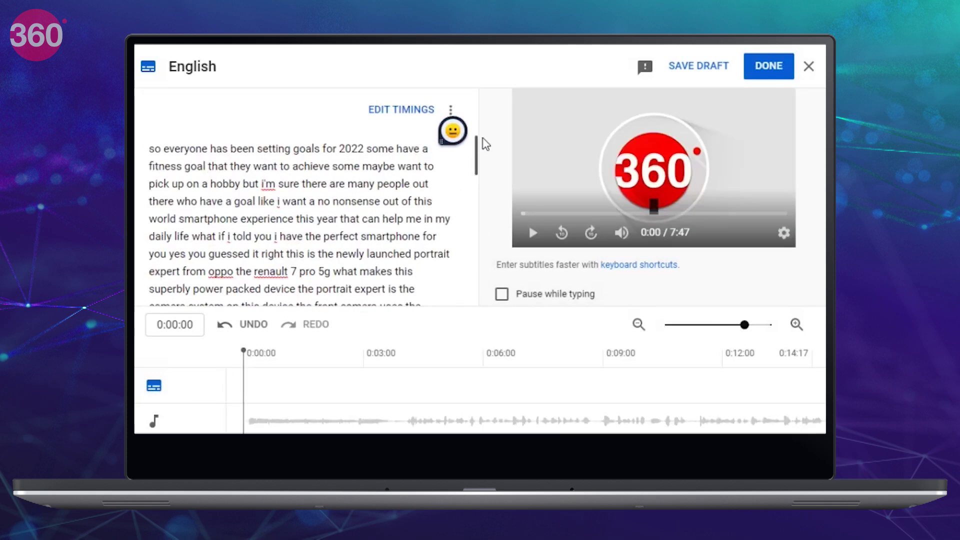
pyautogui.moveTo(165, 168); pyautogui.dragTo(253, 216)
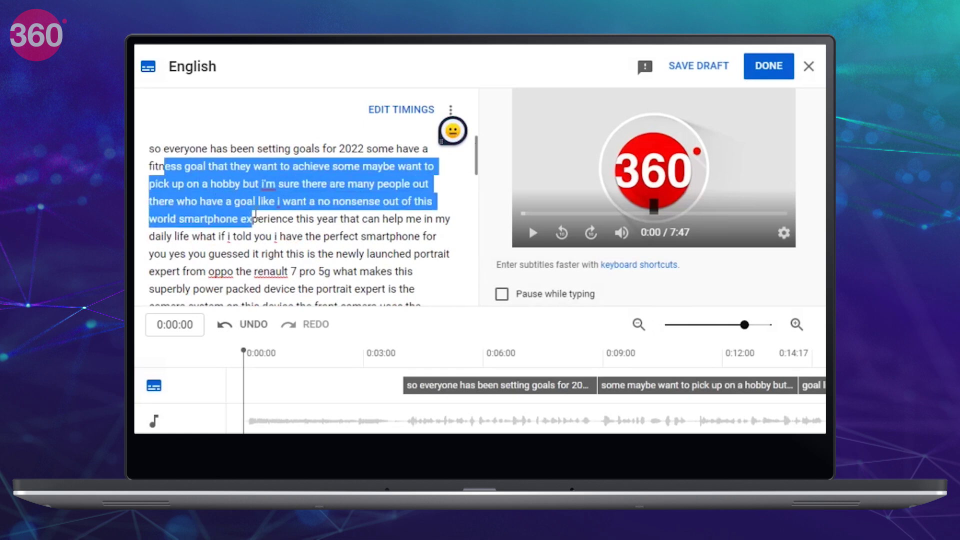
pyautogui.click(255, 214)
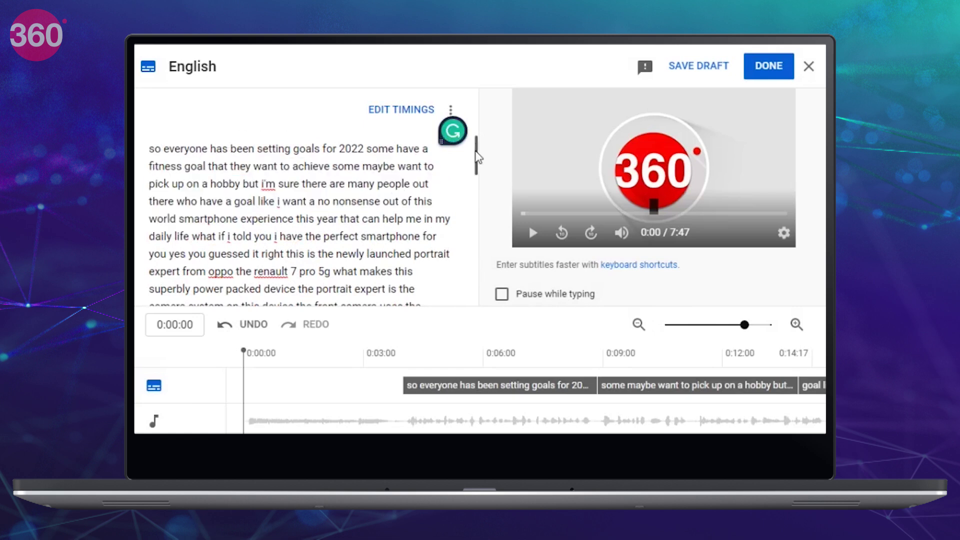
pyautogui.moveTo(479, 156)
pyautogui.mouseDown()
pyautogui.moveTo(481, 176)
pyautogui.moveTo(484, 130)
pyautogui.mouseUp()
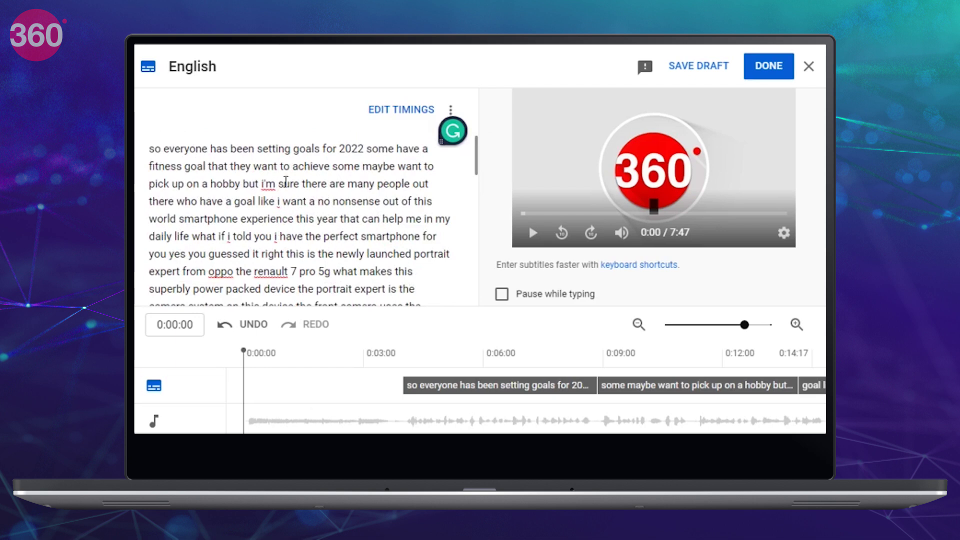
pyautogui.click(449, 111)
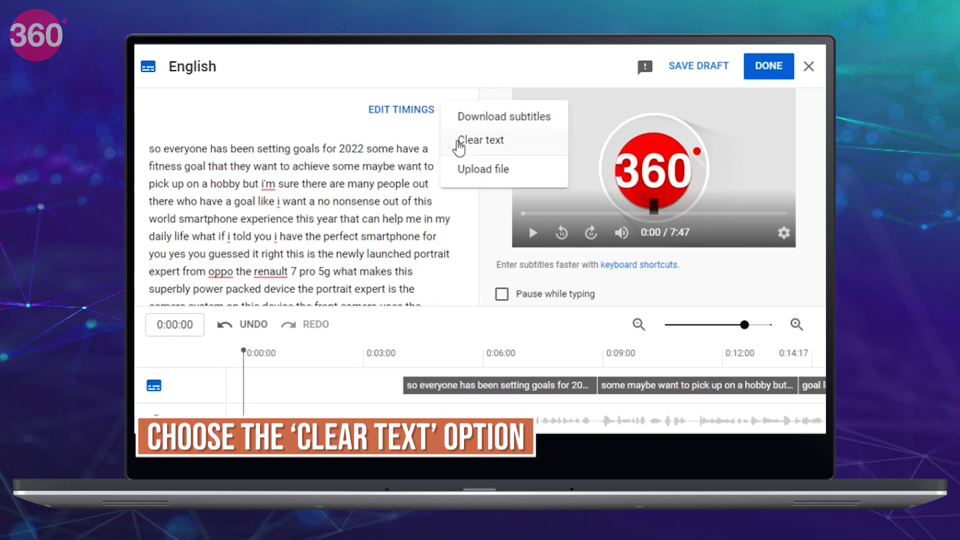
pyautogui.click(457, 142)
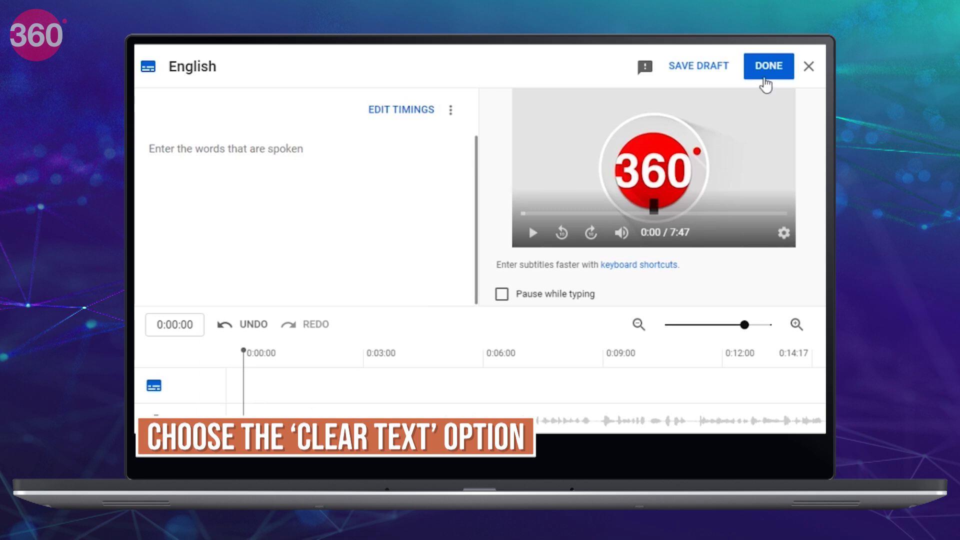
# Confirm the emptied subtitles, then open Otter.ai from the 'otter' Google results.
pyautogui.click(765, 79)
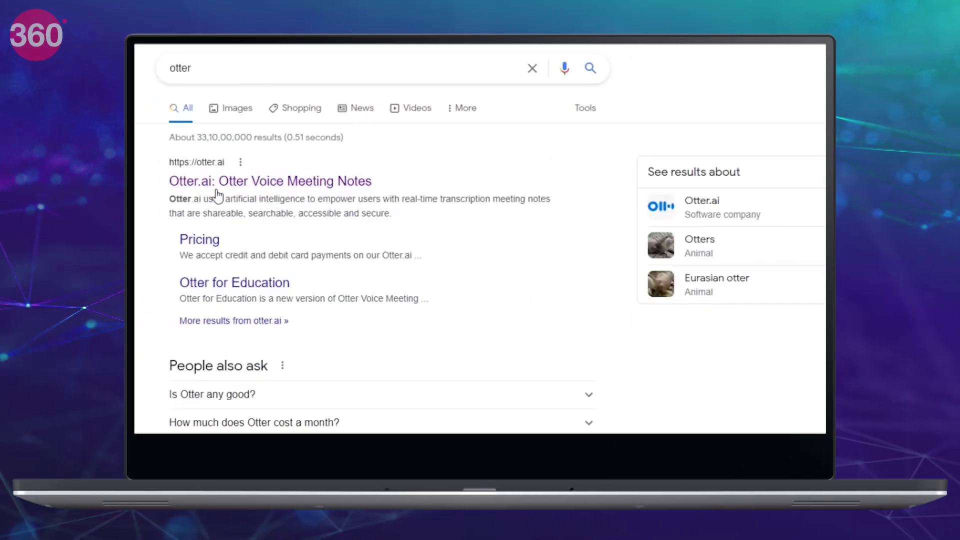
pyautogui.click(215, 186)
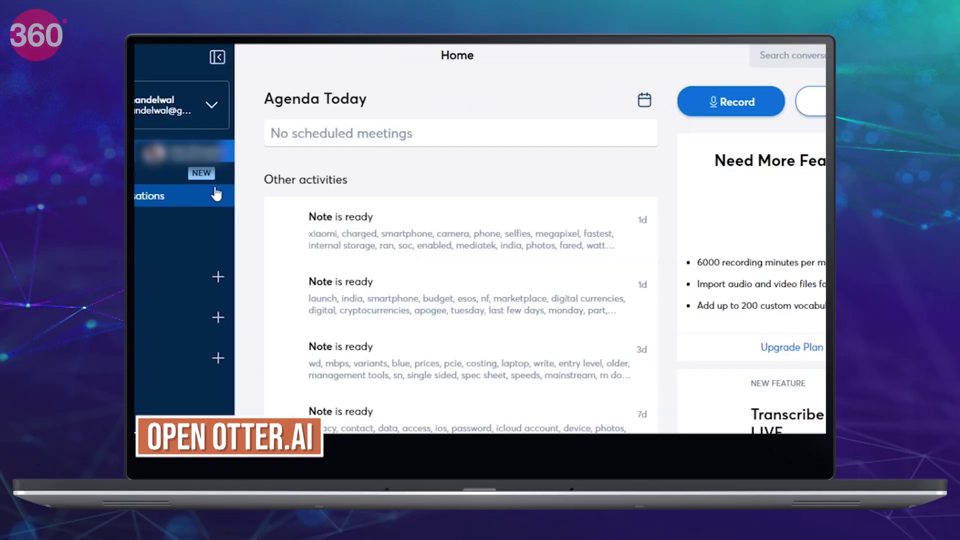
# Start a new Otter.ai recording and allow it to use the microphone.
pyautogui.scroll(-1, 500, 165)
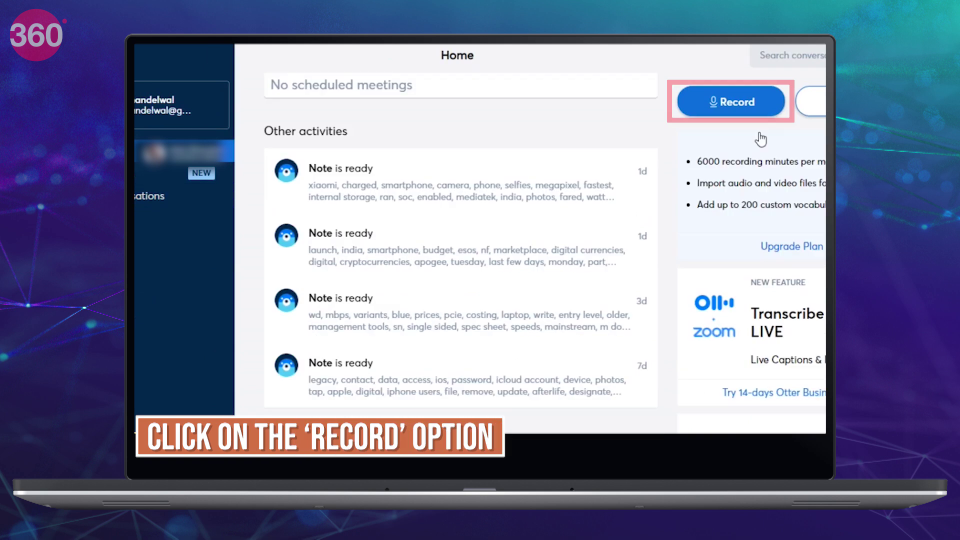
pyautogui.click(747, 110)
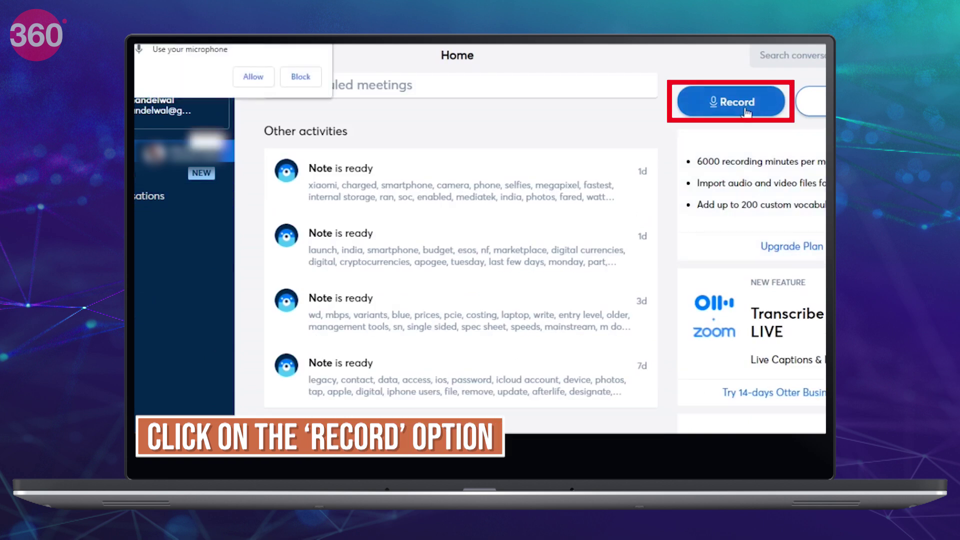
pyautogui.click(253, 77)
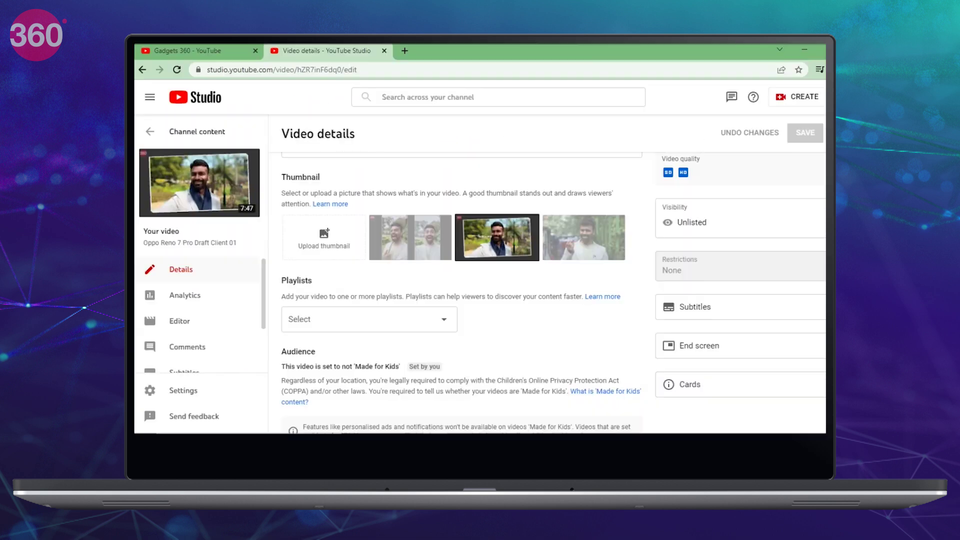
# Play the Oppo Reno 7 Pro draft preview for Otter, then return to the Otter window.
pyautogui.scroll(3, 461, 290)
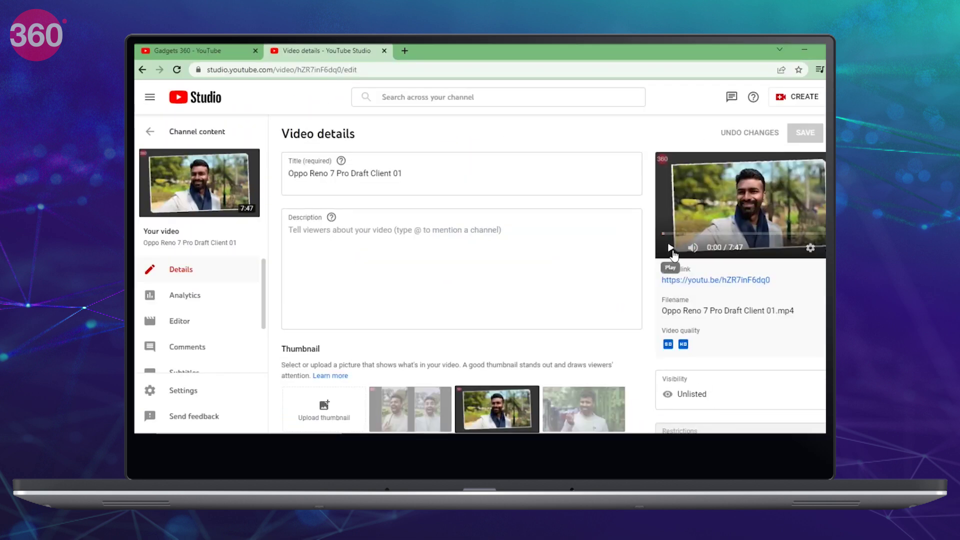
pyautogui.click(671, 248)
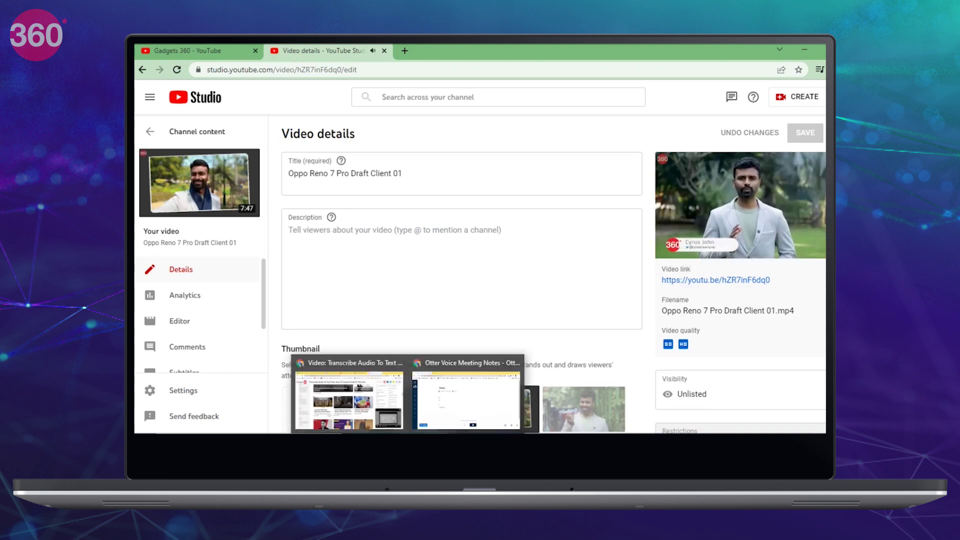
pyautogui.click(479, 405)
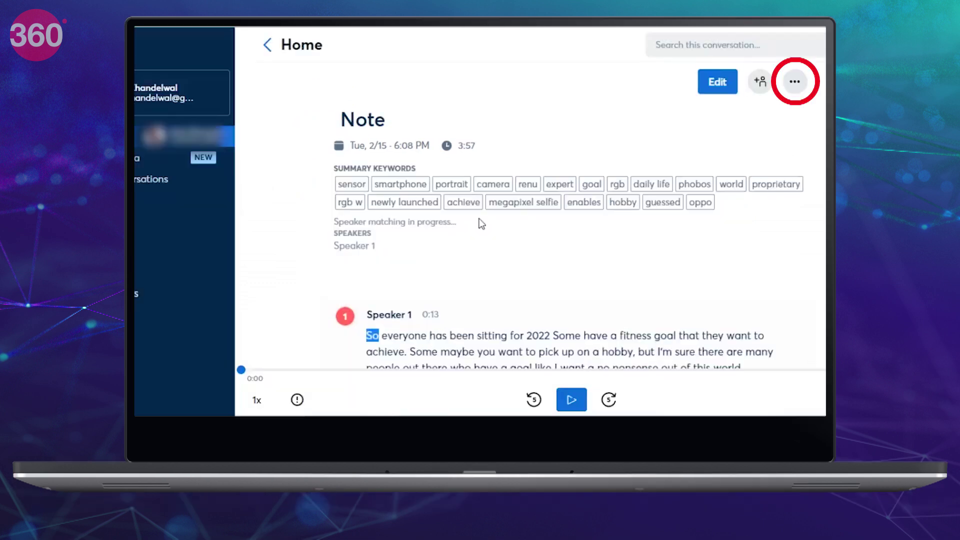
# Copy the full transcript from Otter's export preview and reopen the video's English subtitle editor.
pyautogui.click(793, 89)
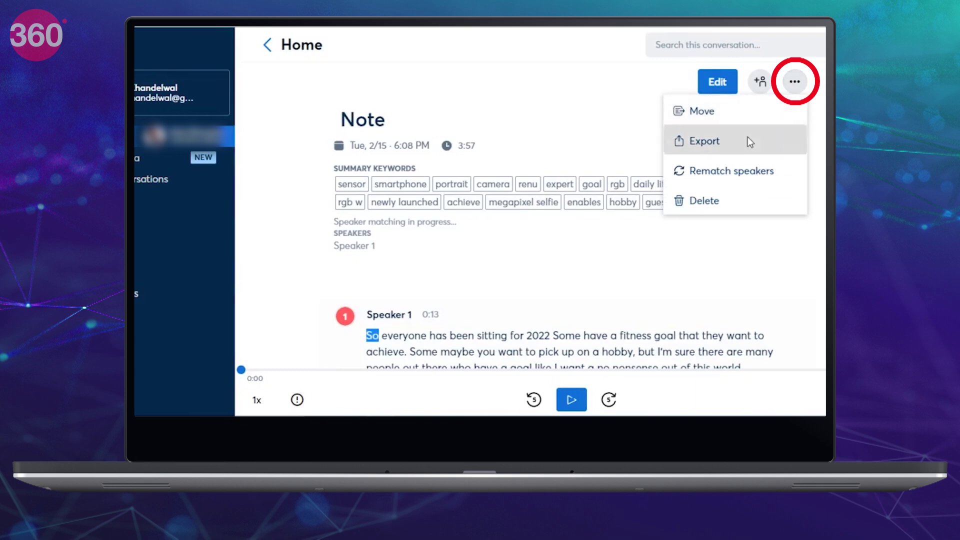
pyautogui.click(704, 141)
pyautogui.moveTo(476, 243)
pyautogui.mouseDown()
pyautogui.moveTo(170, 140)
pyautogui.moveTo(144, 118)
pyautogui.mouseUp()
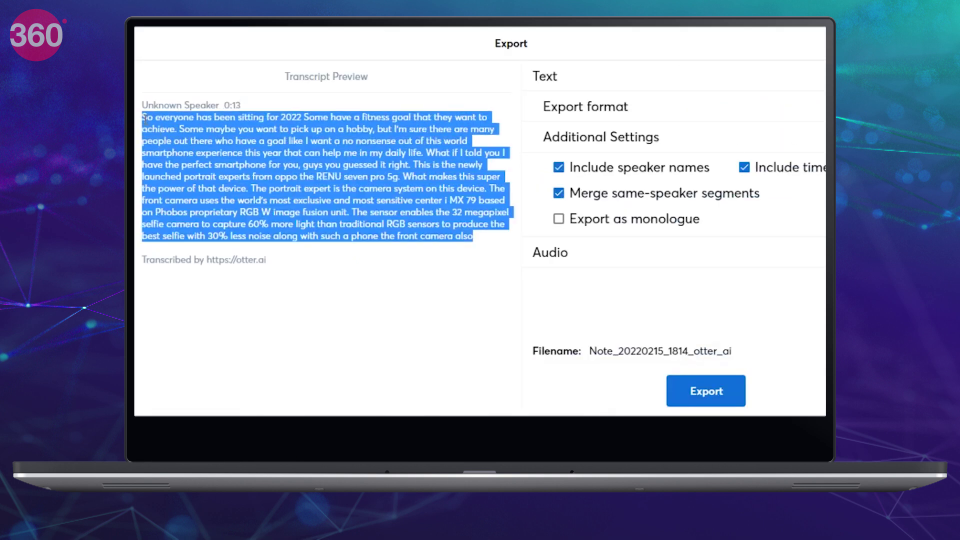
pyautogui.rightClick(169, 131)
pyautogui.click(193, 147)
pyautogui.scroll(-2, 350, 250)
pyautogui.click(790, 226)
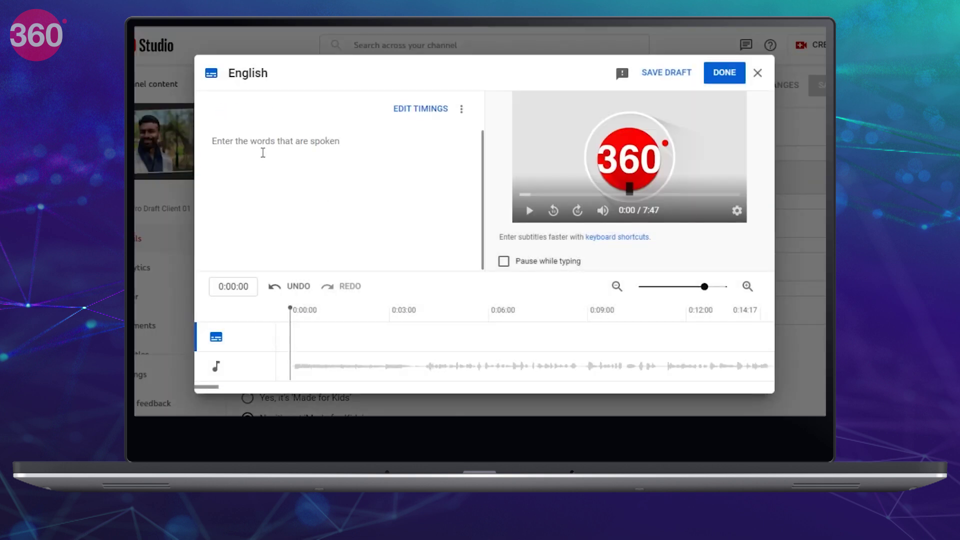
# Paste the Otter transcript, change 'sitting' to 'setting goals', and play the video to sync timings.
pyautogui.rightClick(261, 153)
pyautogui.click(337, 244)
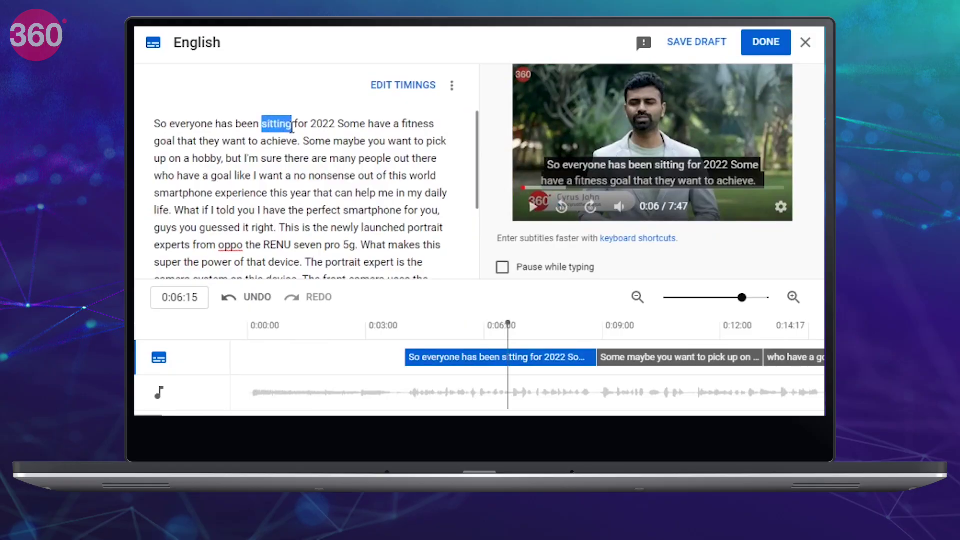
pyautogui.write('setting goals')
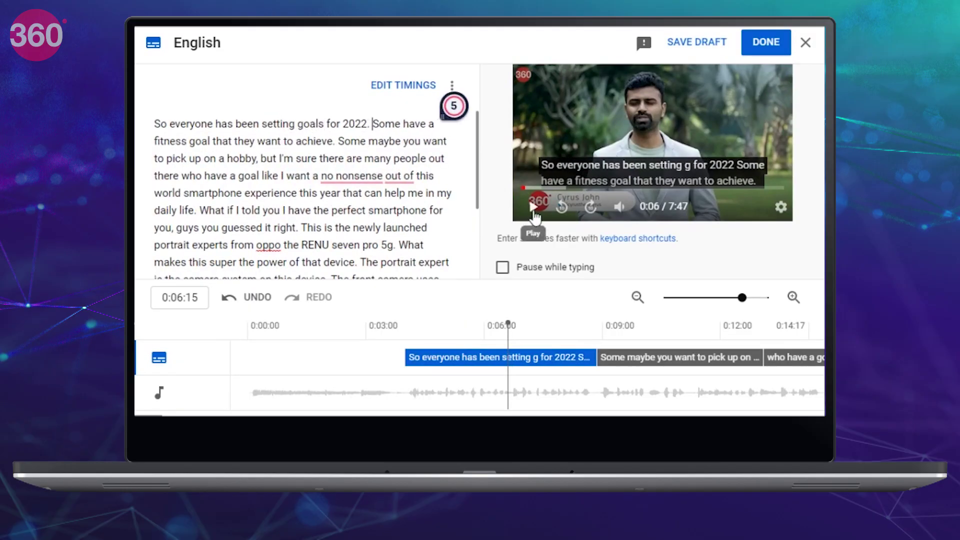
pyautogui.click(533, 210)
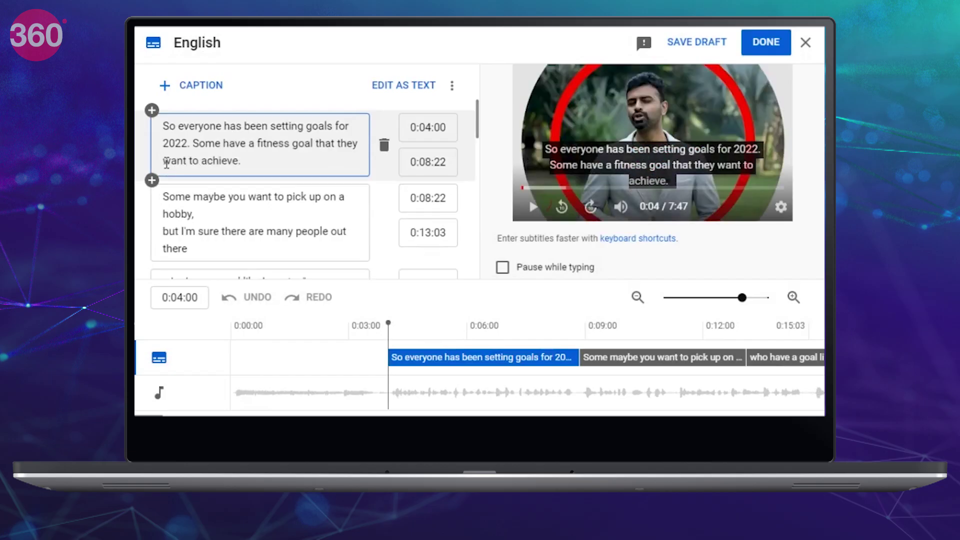
# Split the opening caption before 'have' so the fitness-goal sentence starts the next caption at 0:06:12.
pyautogui.press('Return')
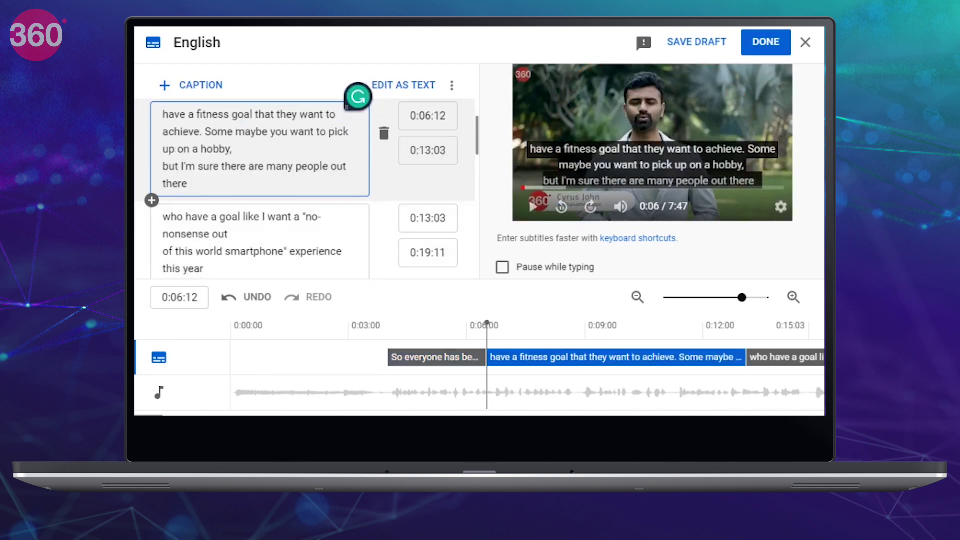